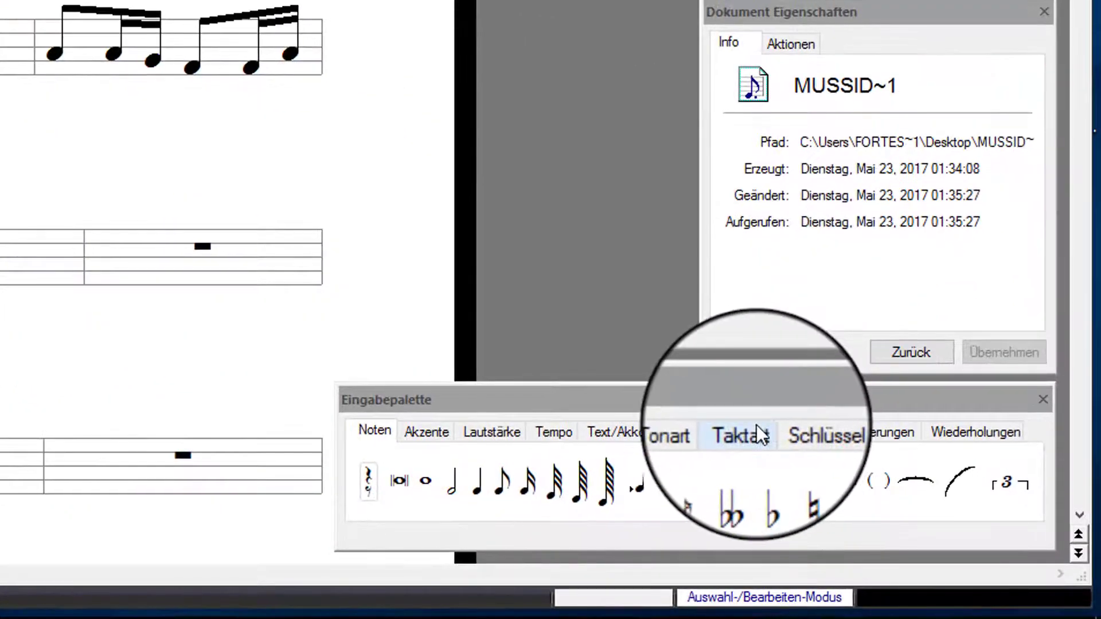
# Step: Place a 2/4 time signature from the Taktart palette onto measure 8, triggering the redundancy warning
pyautogui.click(760, 434)
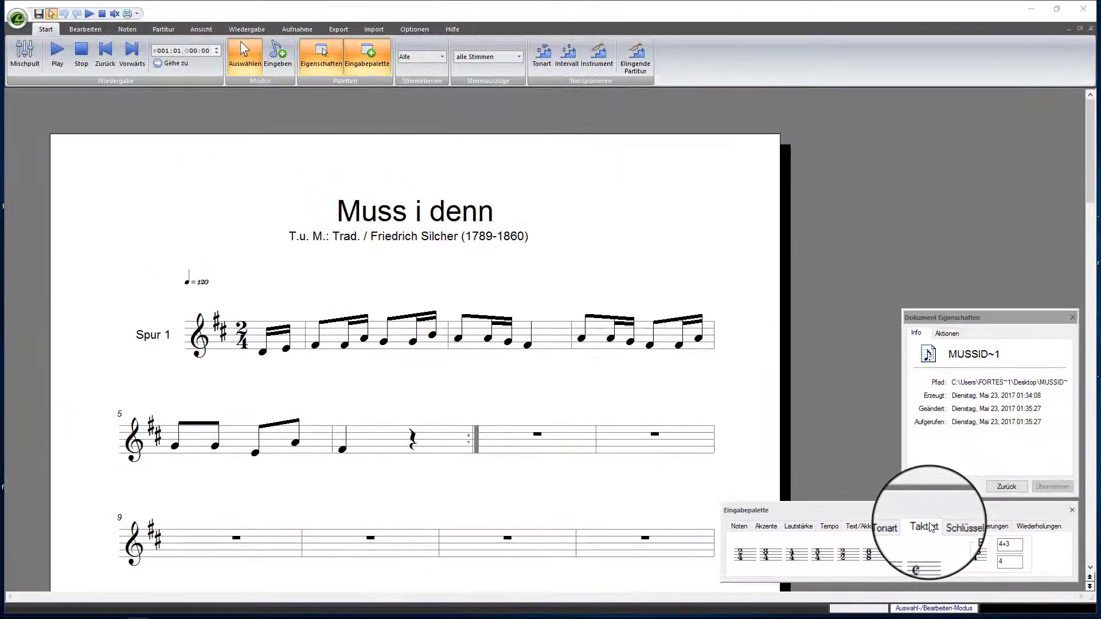
pyautogui.click(743, 555)
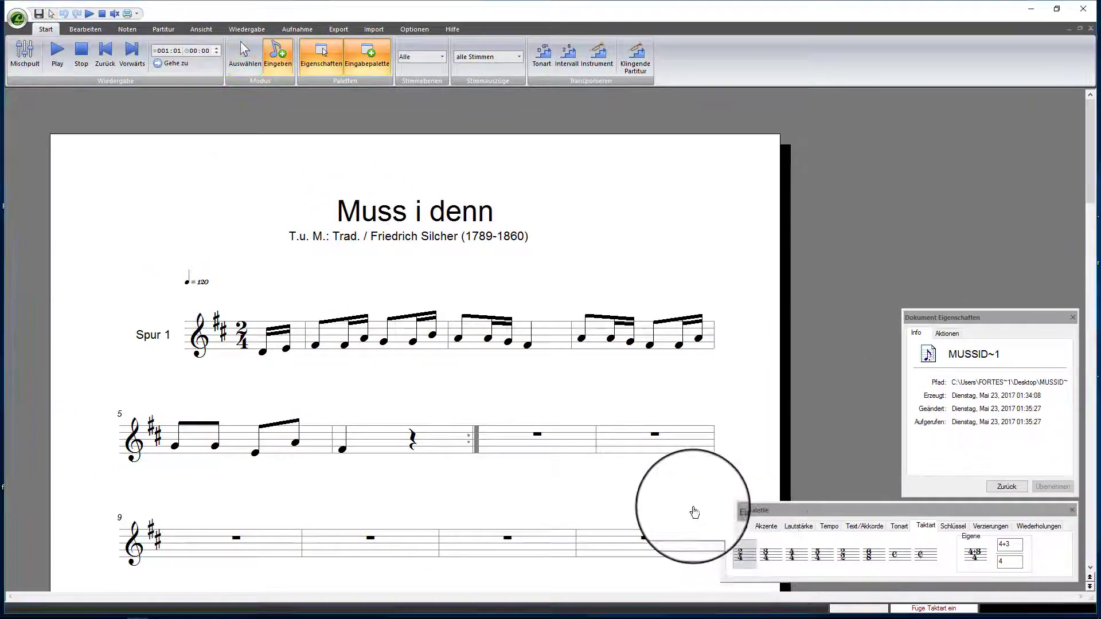
pyautogui.click(619, 442)
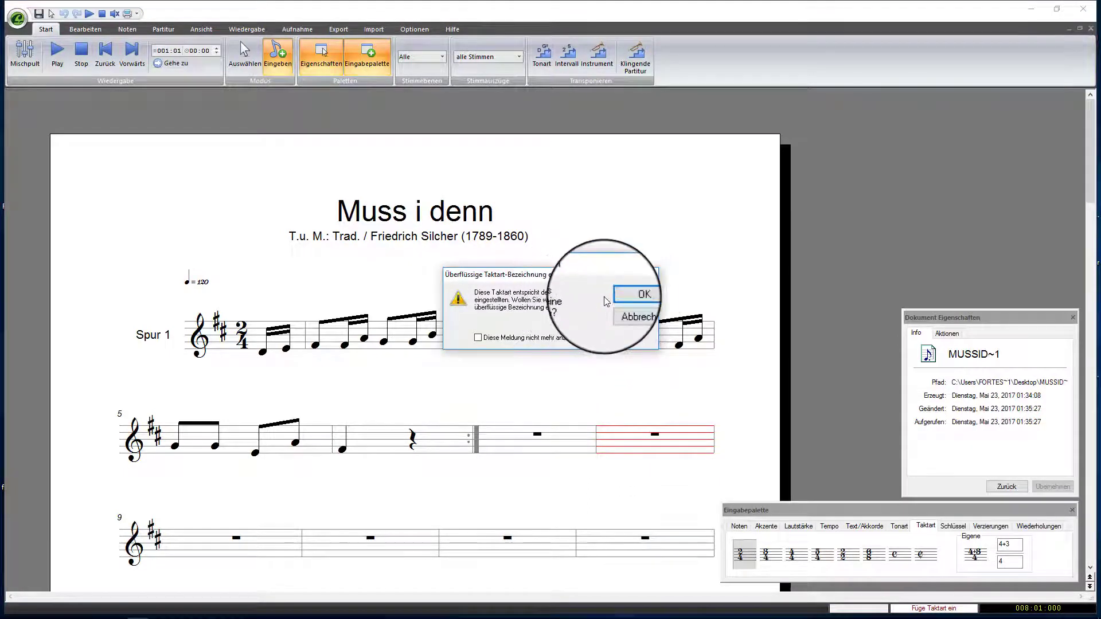
# Step: Confirm the redundant 2/4, then apply a custom 3/8 time signature to measure 6
pyautogui.click(632, 297)
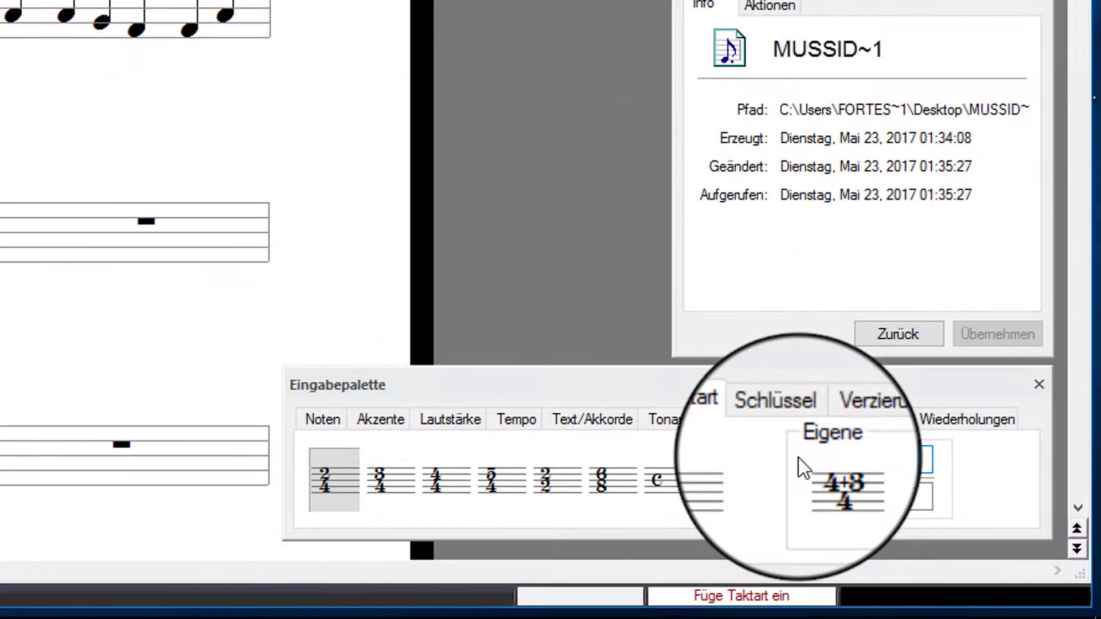
pyautogui.click(799, 458)
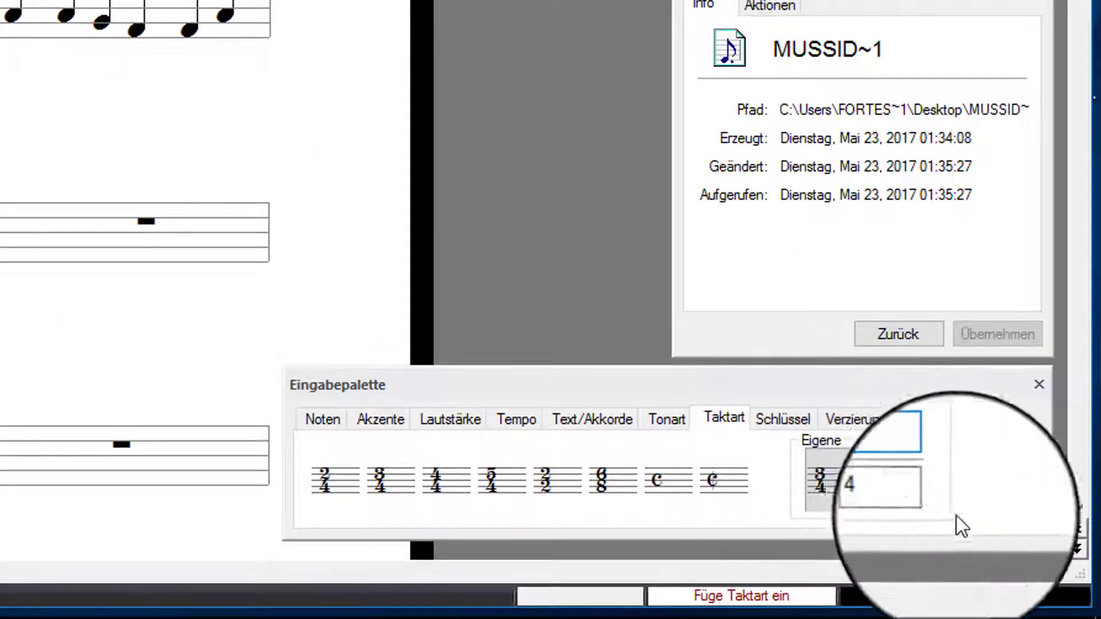
pyautogui.write('3')
pyautogui.doubleClick(918, 499)
pyautogui.write('8')
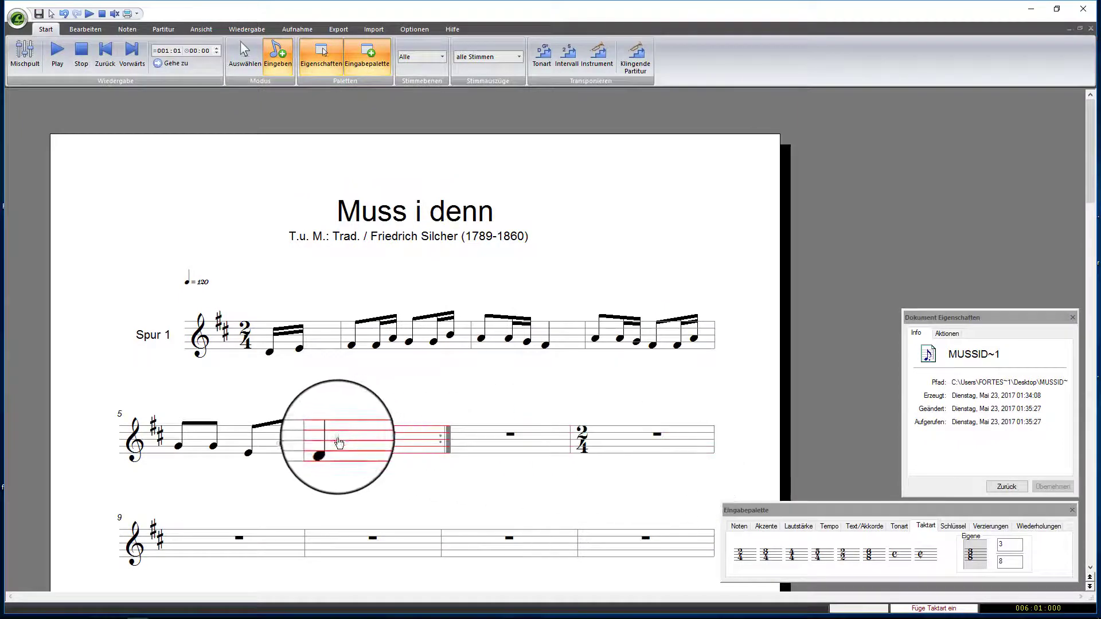
pyautogui.click(321, 441)
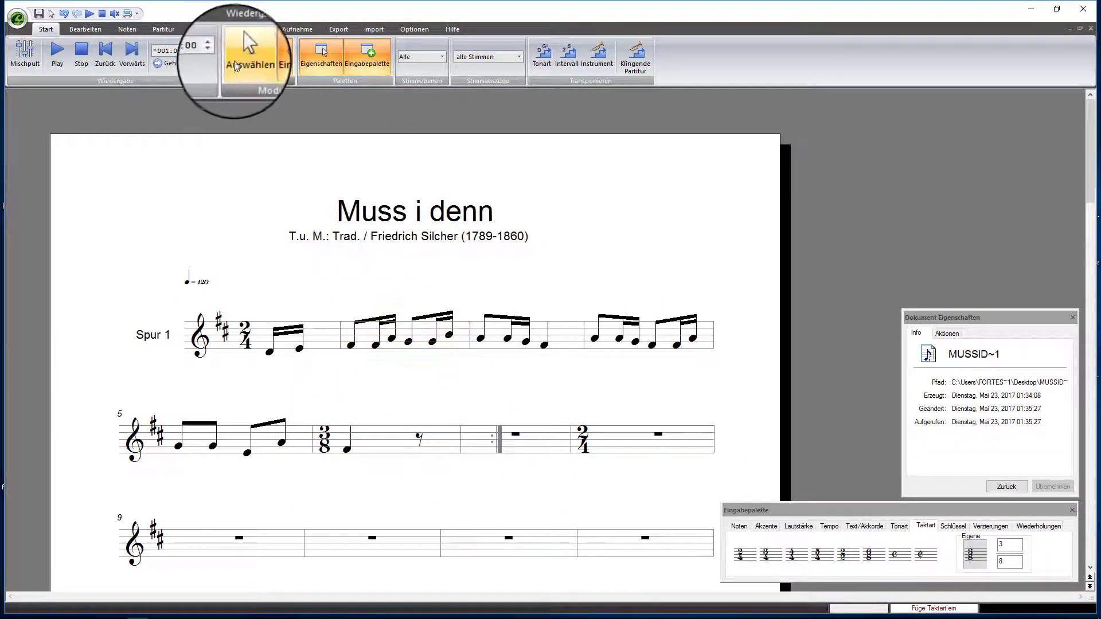
# Step: Select and remove the repeat barline after measure 6
pyautogui.click(236, 66)
pyautogui.click(498, 437)
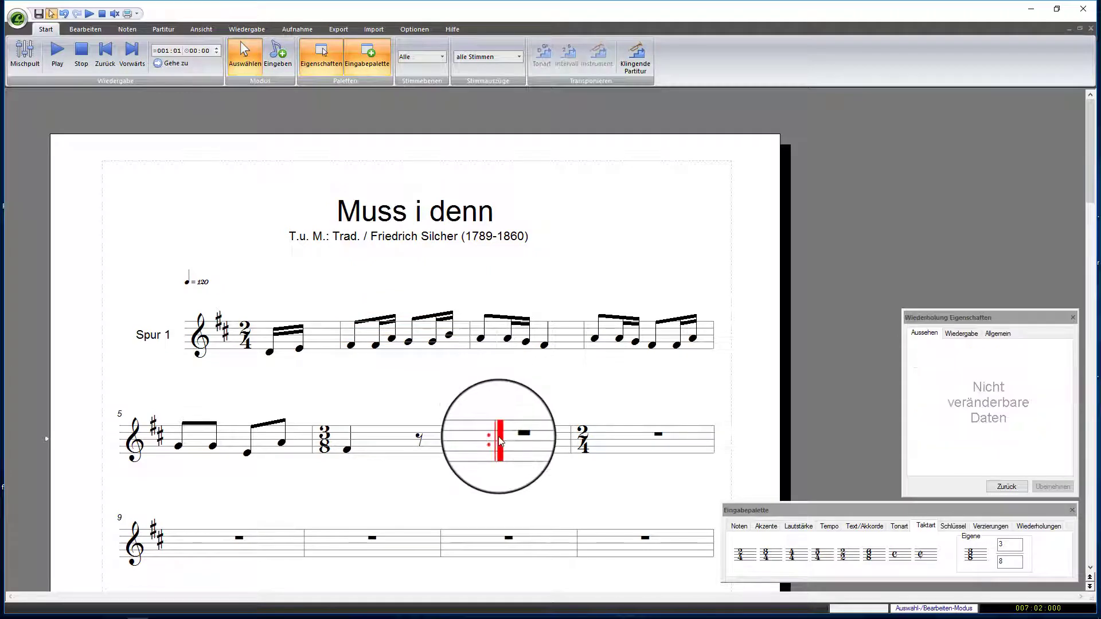
pyautogui.click(561, 459)
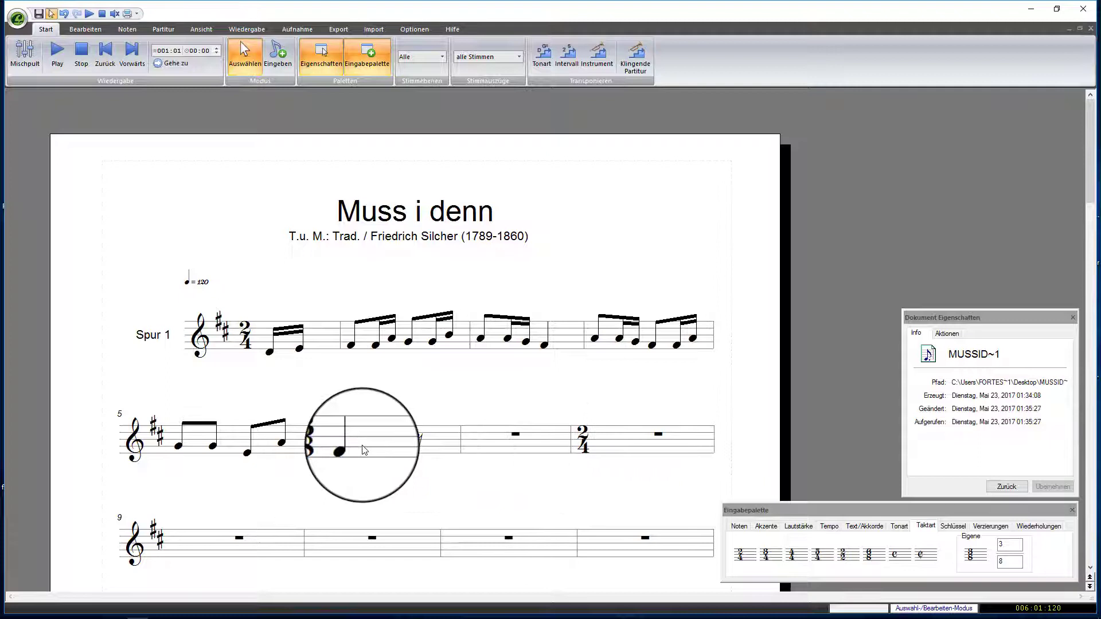
pyautogui.click(423, 437)
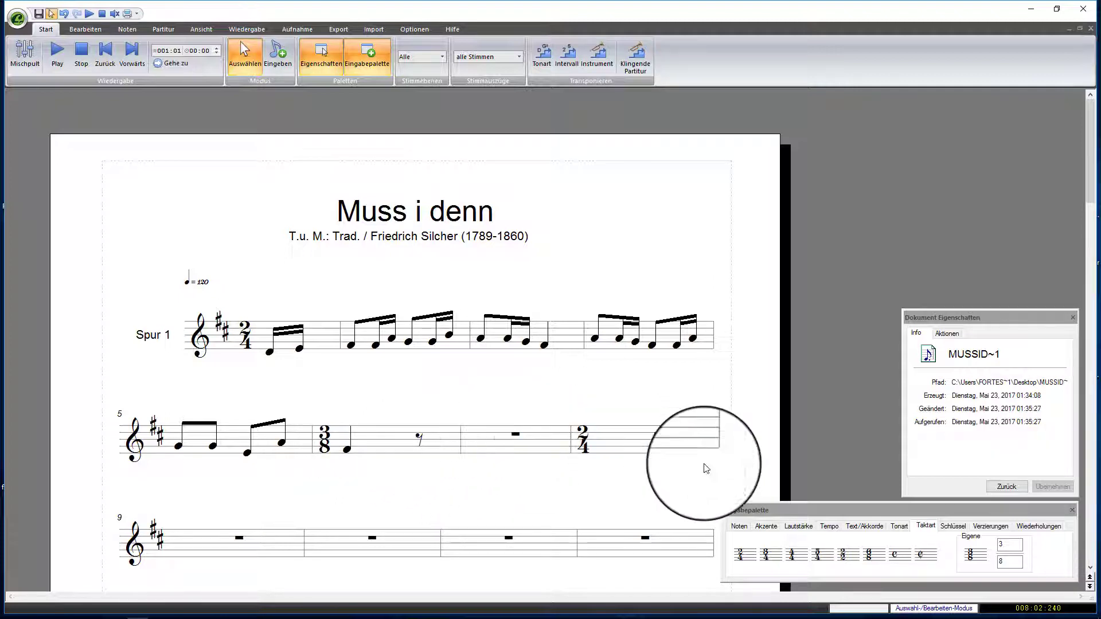
# Step: Set the custom time signature to 1/8 for inserting
pyautogui.doubleClick(1010, 545)
pyautogui.write('1')
pyautogui.click(974, 555)
# Step: Insert the 1/8 signature at measure 7 and enter two sixteenth notes there
pyautogui.click(468, 441)
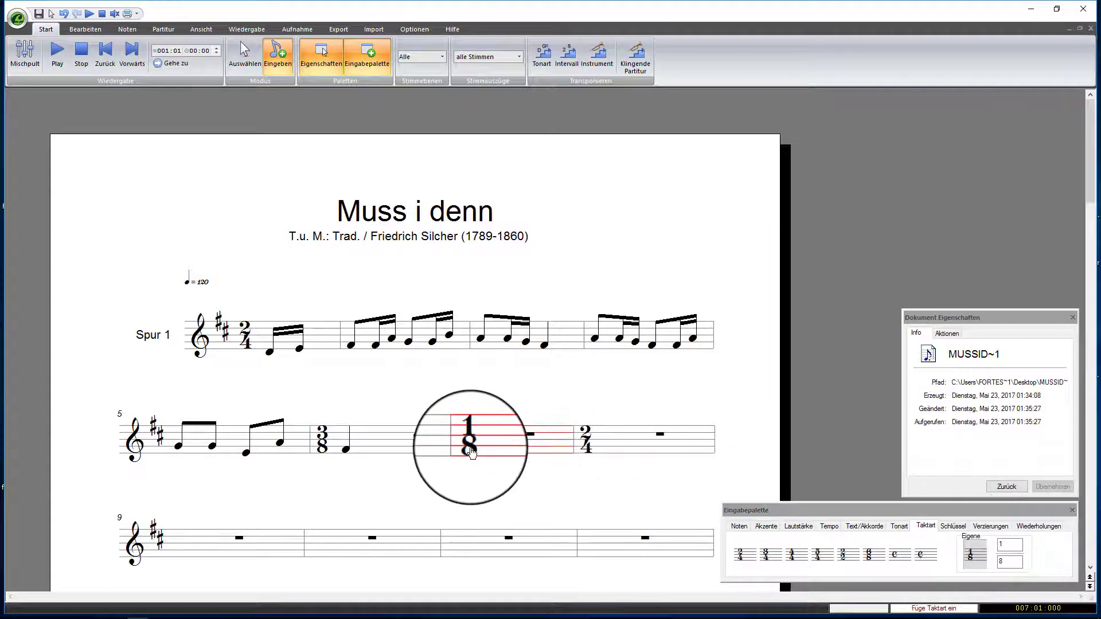
pyautogui.click(740, 527)
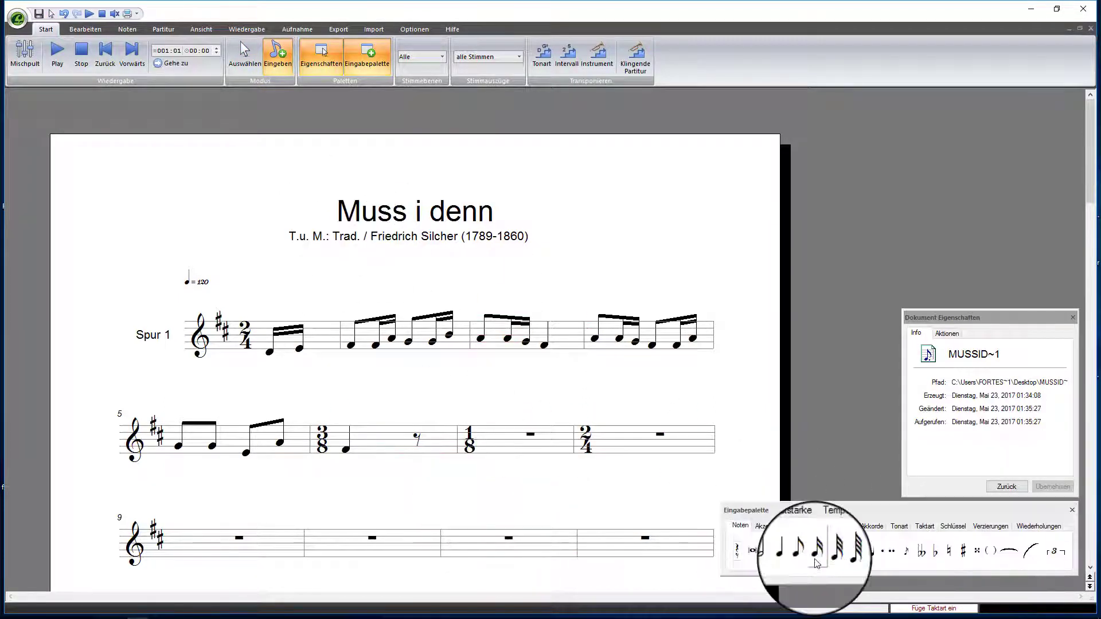
pyautogui.click(816, 556)
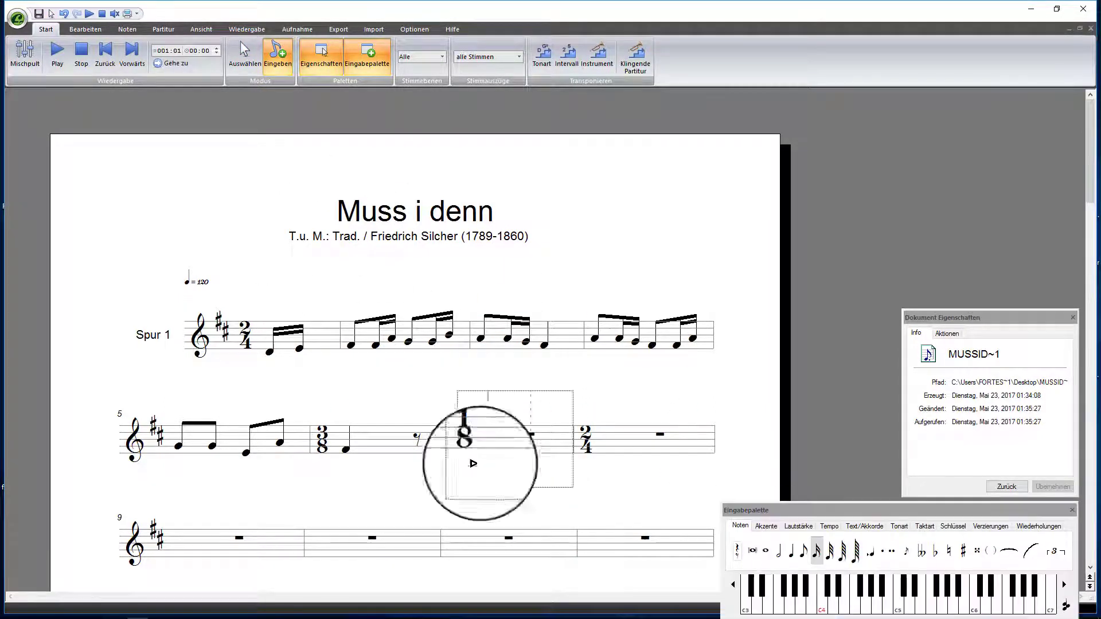
pyautogui.click(702, 411)
pyautogui.click(475, 456)
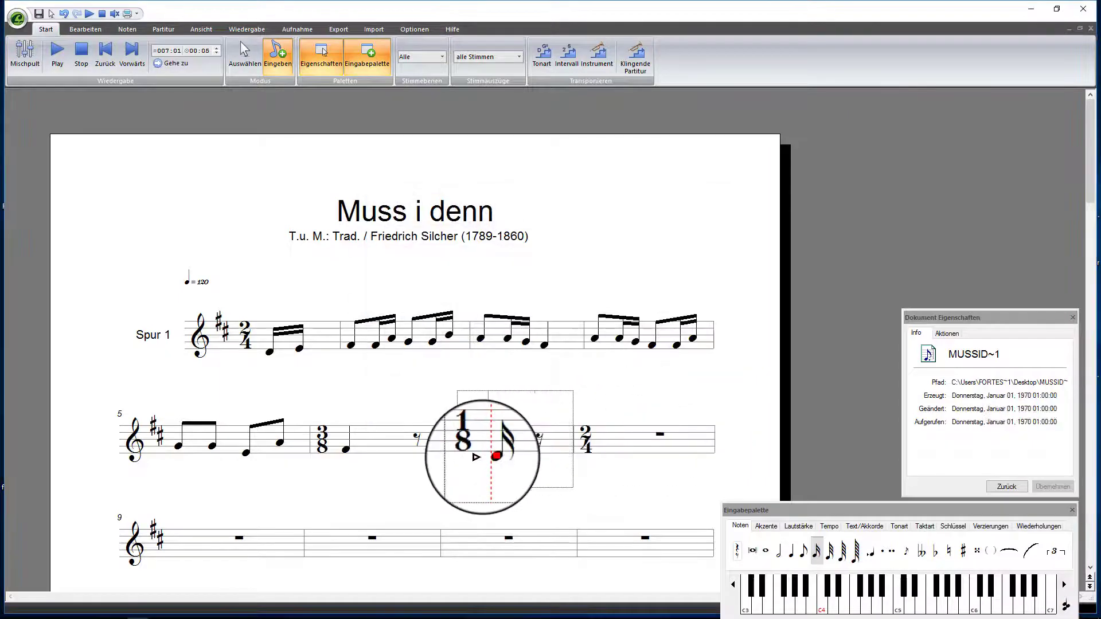
pyautogui.click(510, 448)
# Step: Enter the dotted eighth, sixteenth and eighths in measure 8, then return to selecting
pyautogui.click(802, 552)
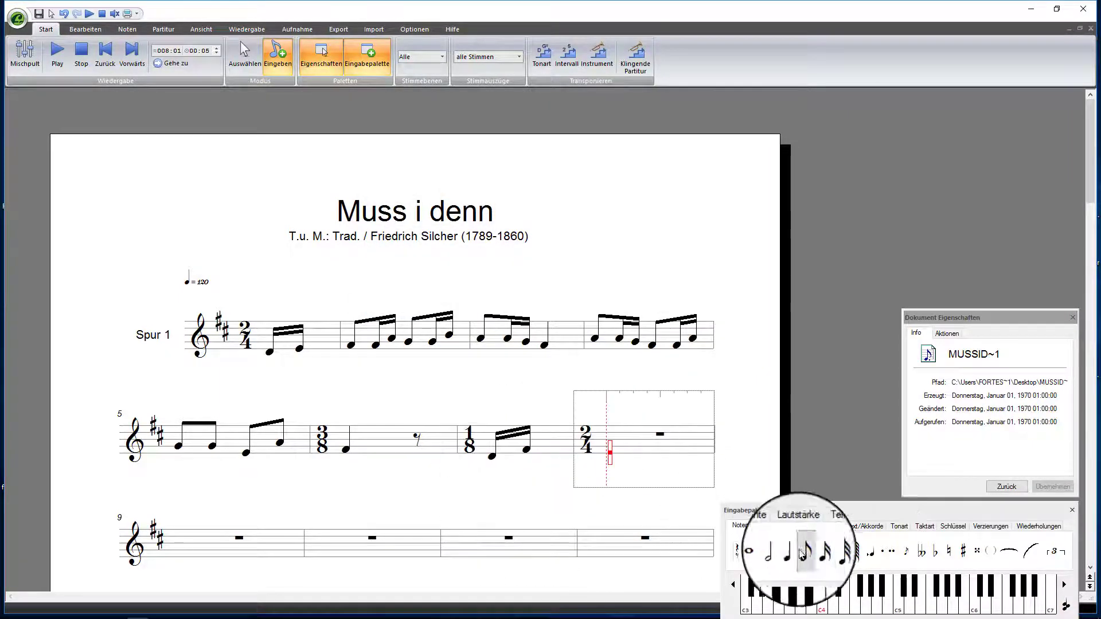
pyautogui.click(594, 454)
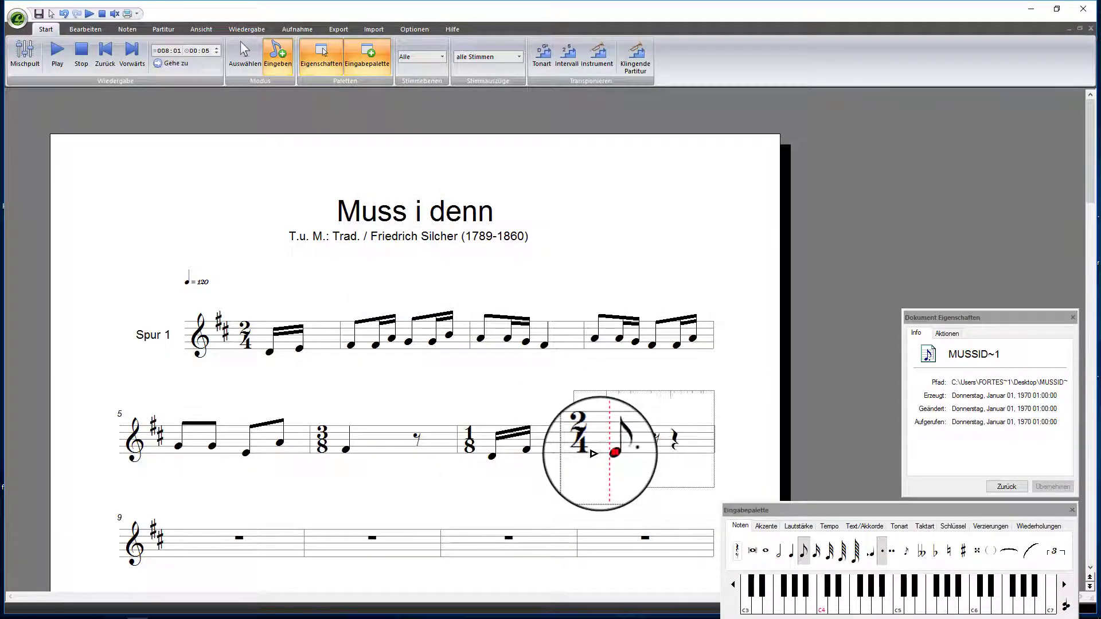
pyautogui.click(815, 552)
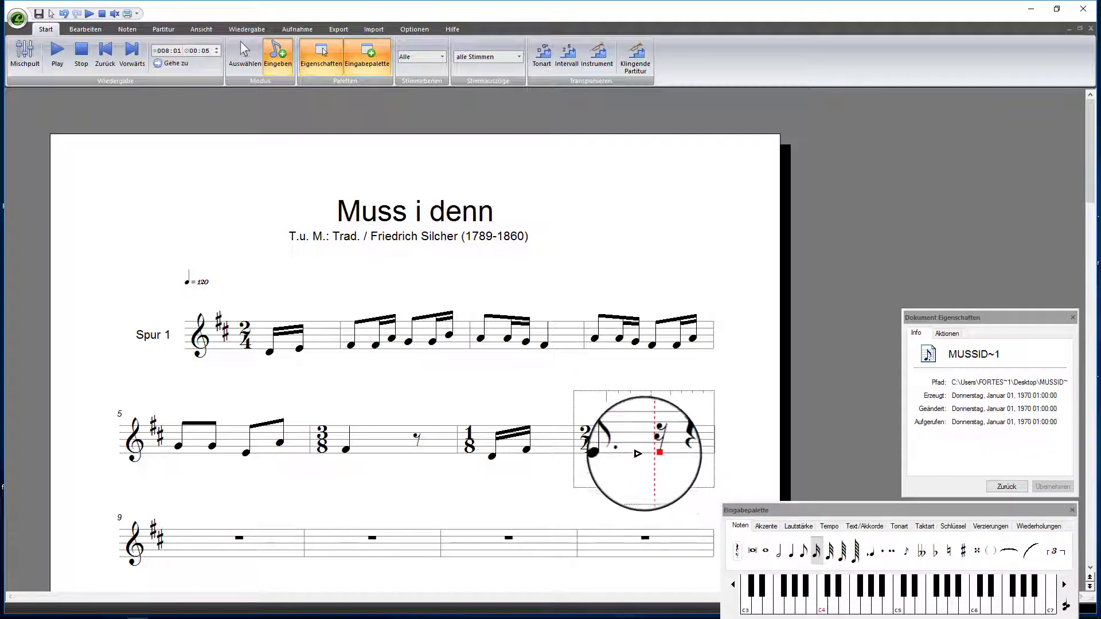
pyautogui.click(649, 447)
pyautogui.click(803, 551)
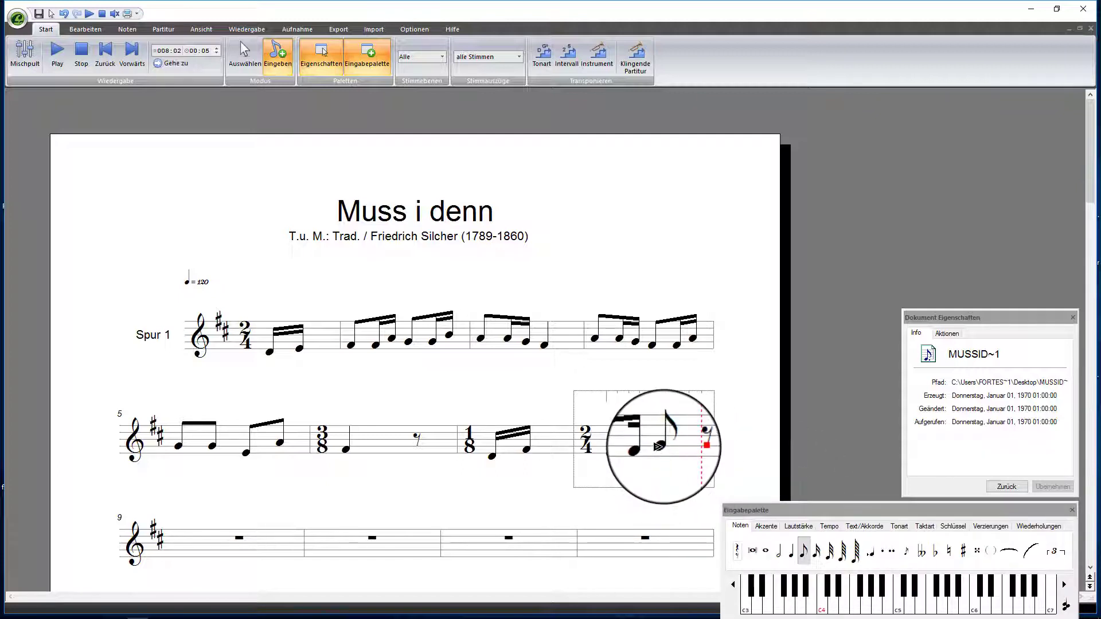
pyautogui.click(244, 53)
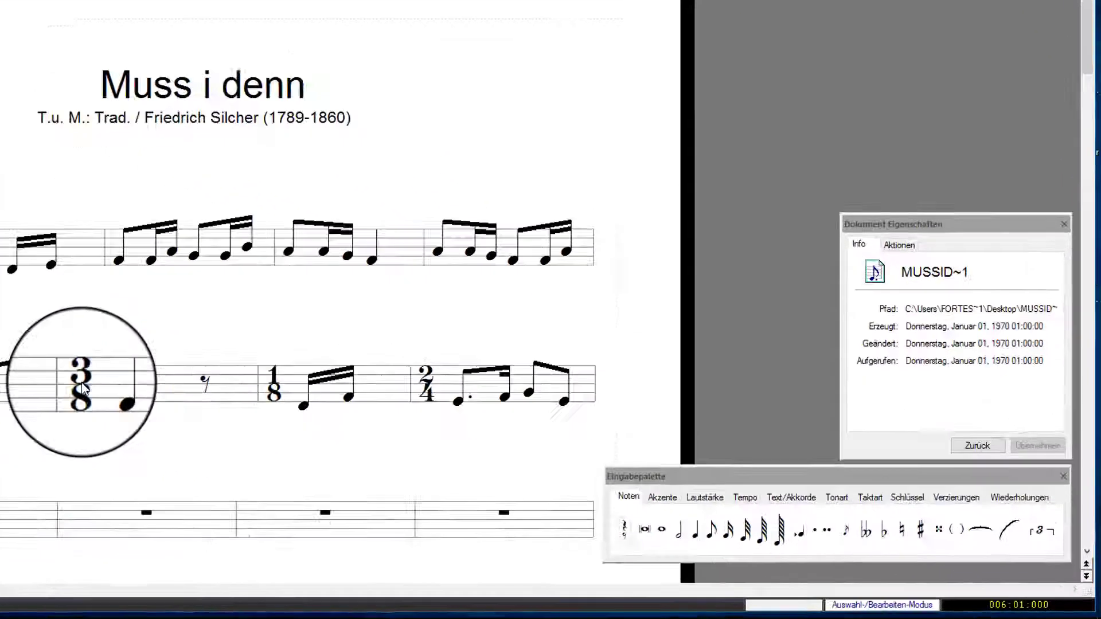
# Step: Mark the 3/8 time signature in measure 6 as Versteckt and apply
pyautogui.click(323, 438)
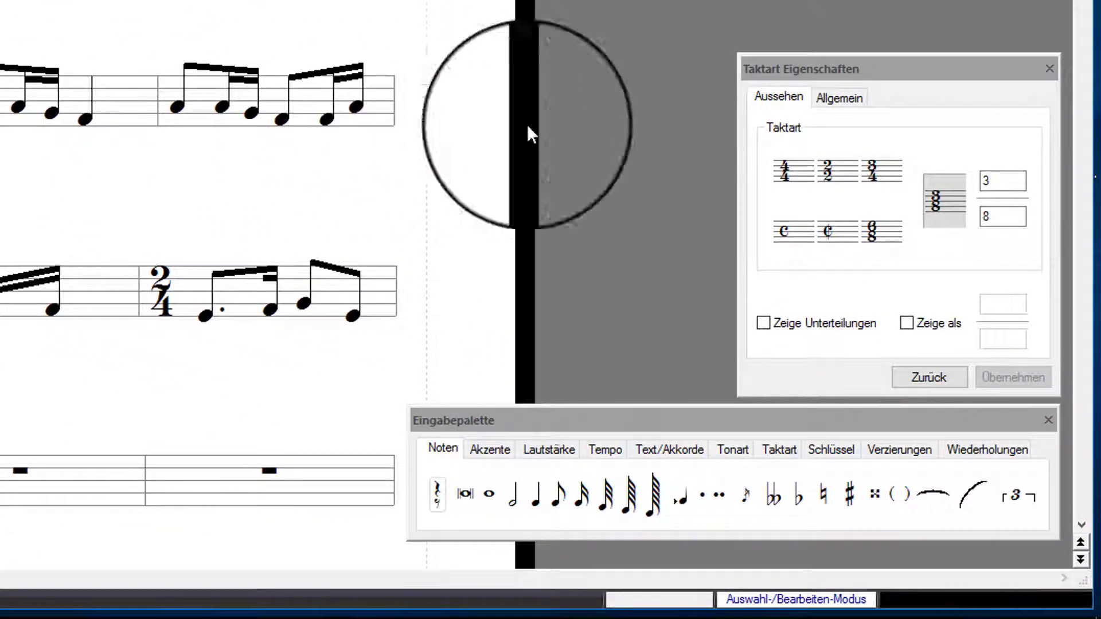
pyautogui.click(841, 98)
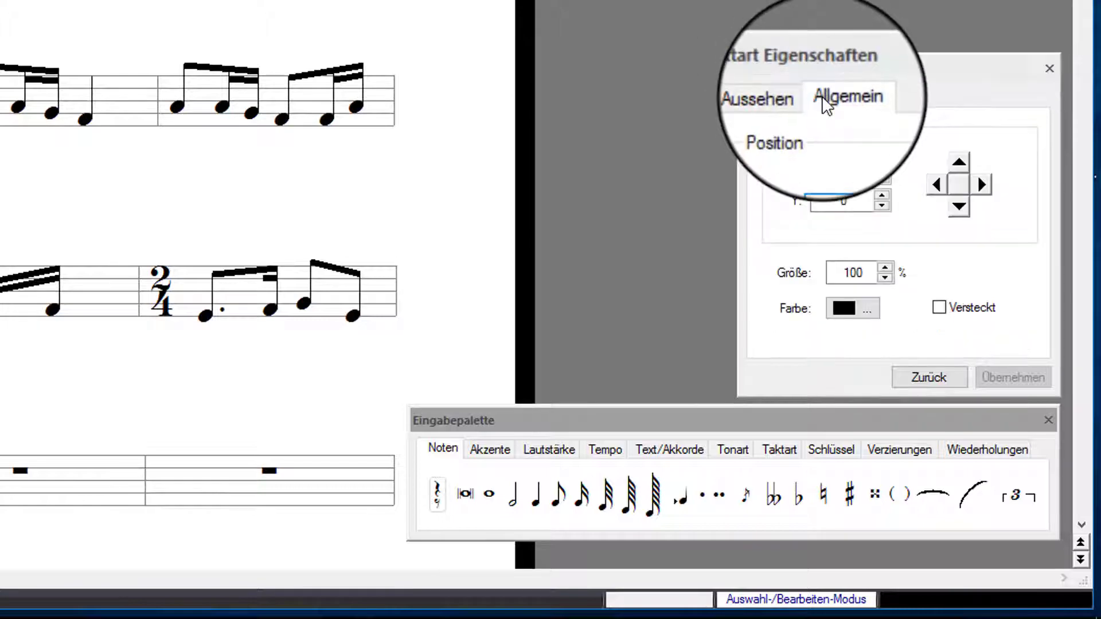
pyautogui.click(937, 306)
pyautogui.click(1016, 377)
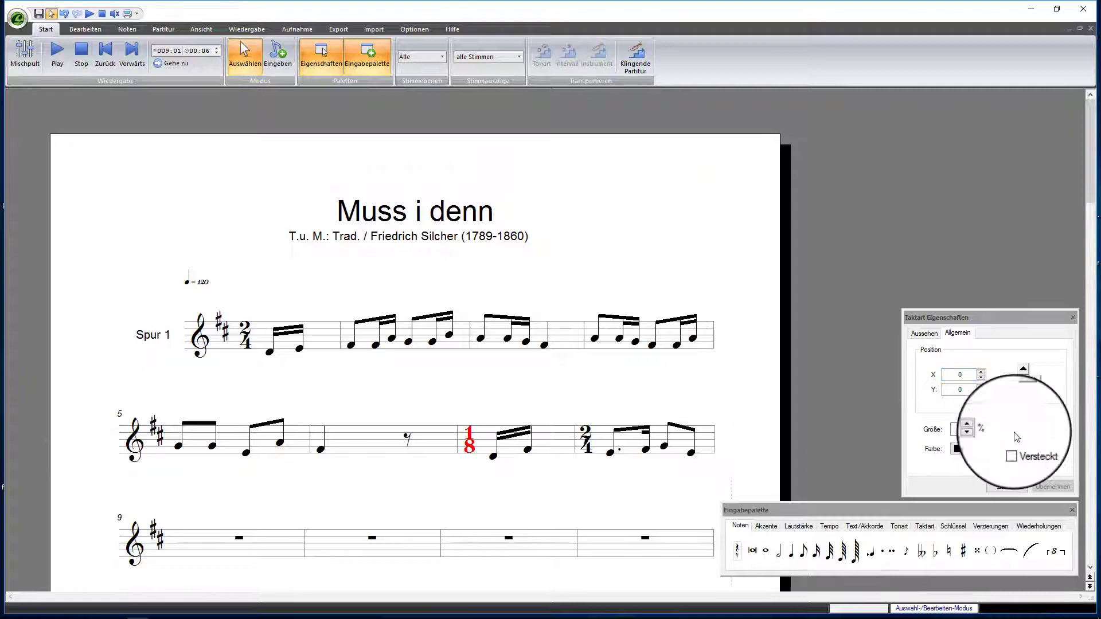
# Step: Hide the 1/8 and 2/4 time signatures in measures 7 and 8 the same way
pyautogui.click(1013, 449)
pyautogui.click(1050, 482)
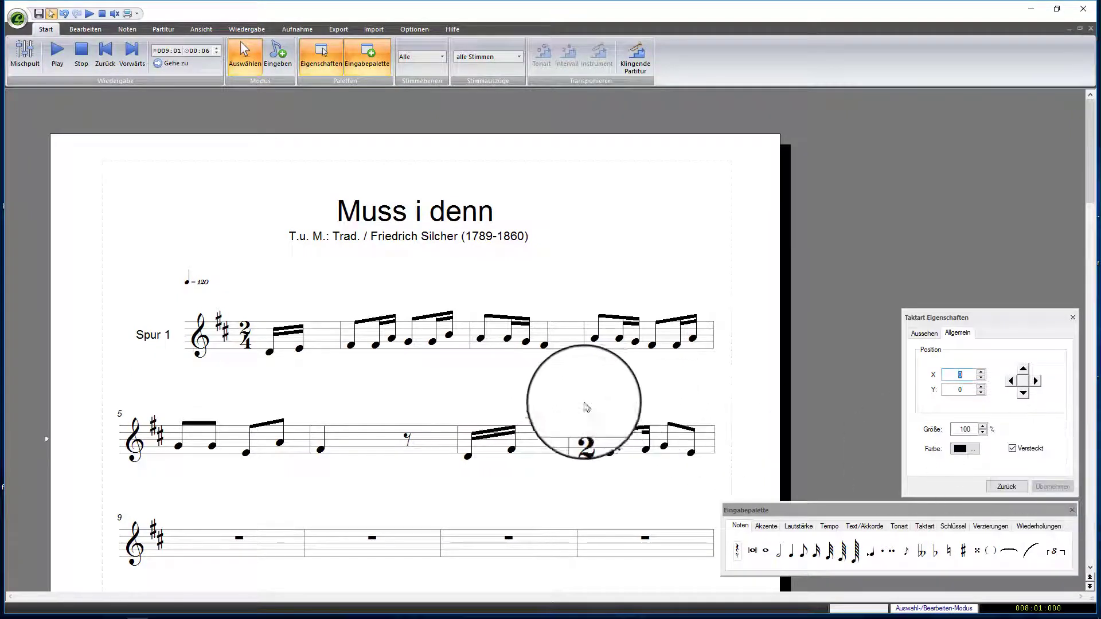
pyautogui.click(586, 440)
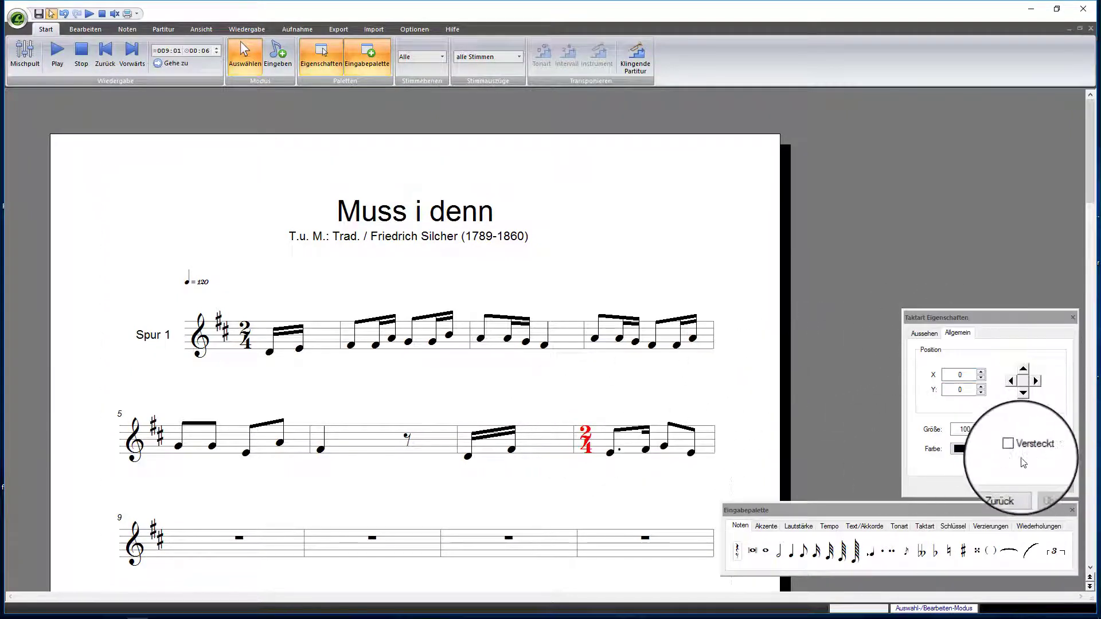
pyautogui.click(1012, 448)
pyautogui.click(1054, 488)
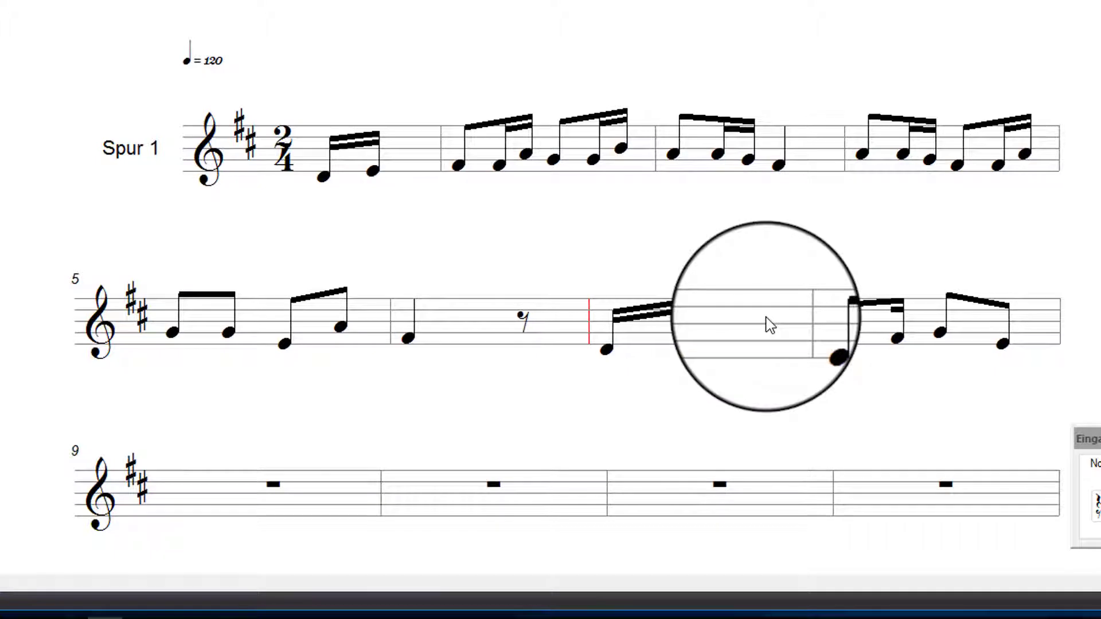
# Step: Nudge the notes at the start of measure 8 rightward to respace the shortened bars
pyautogui.click(796, 321)
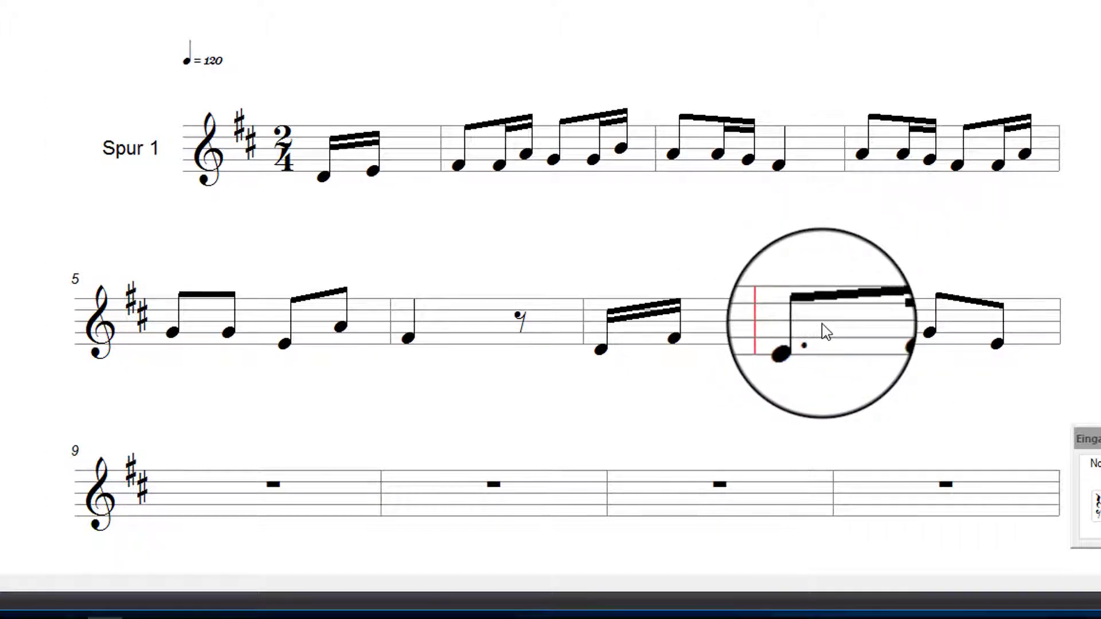
pyautogui.click(601, 349)
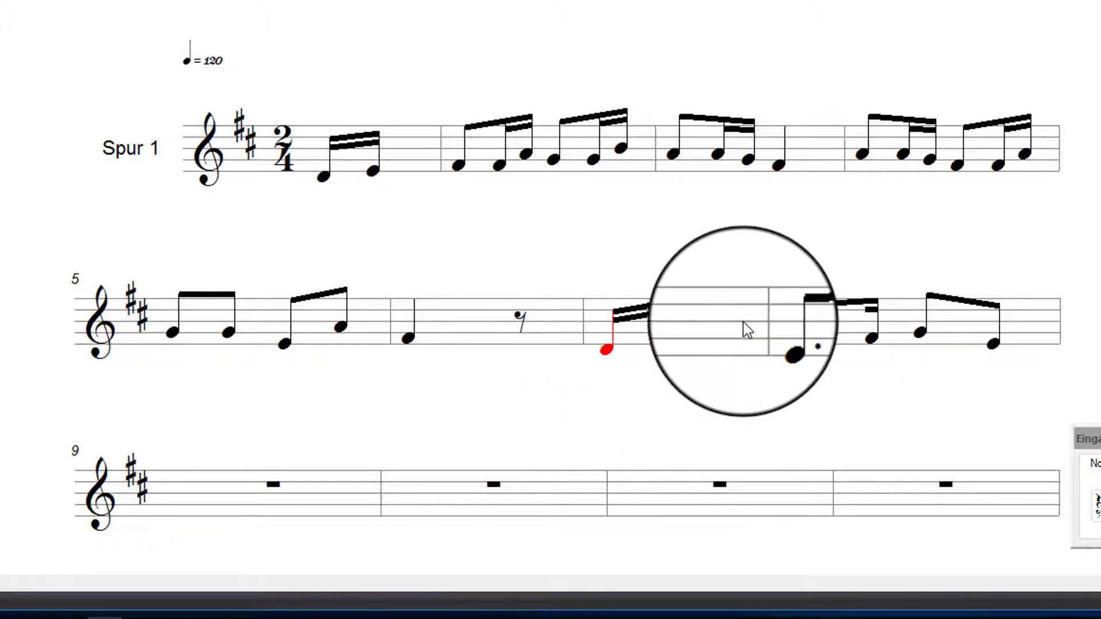
pyautogui.hotkey('shift', 'Right')
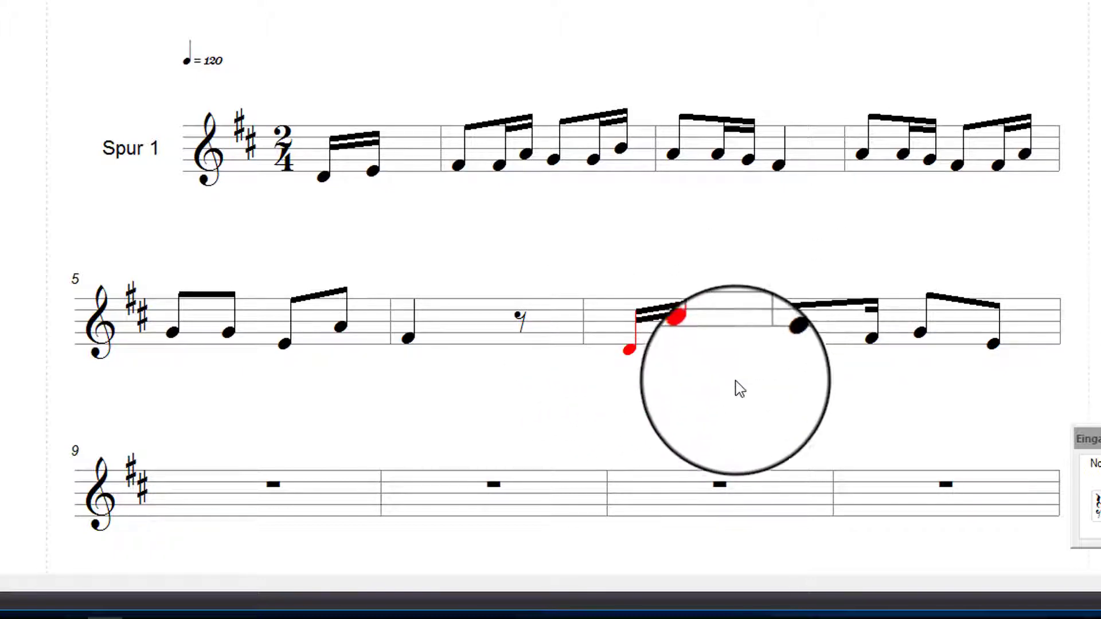
pyautogui.click(733, 392)
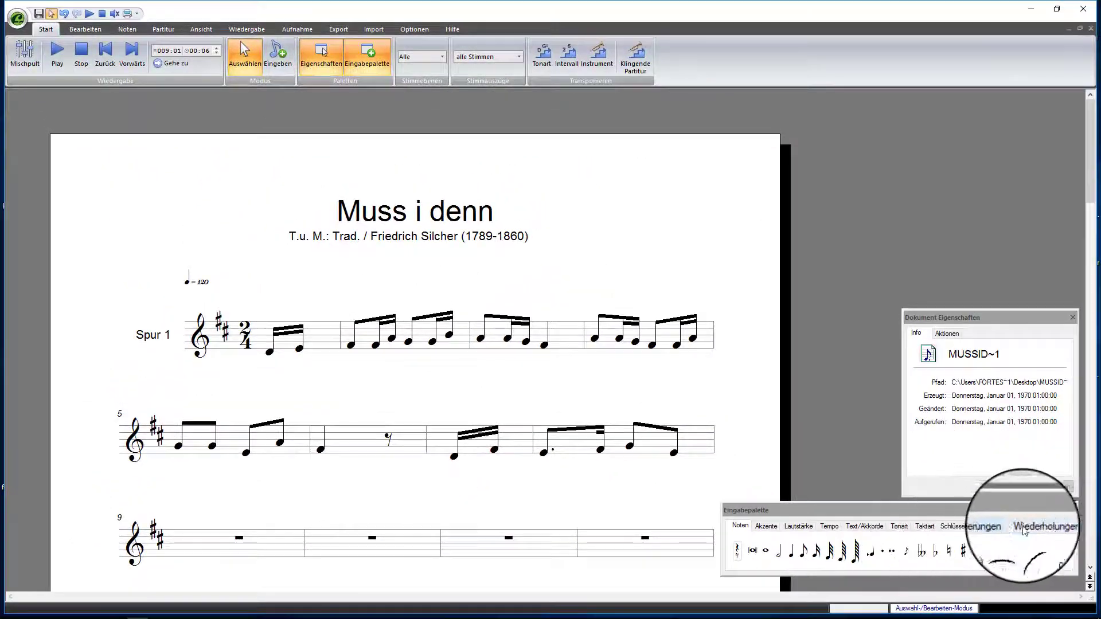
# Step: Choose the repeat barline on the Wiederholungen tab for reinsertion after measure 6
pyautogui.click(1050, 526)
pyautogui.click(923, 552)
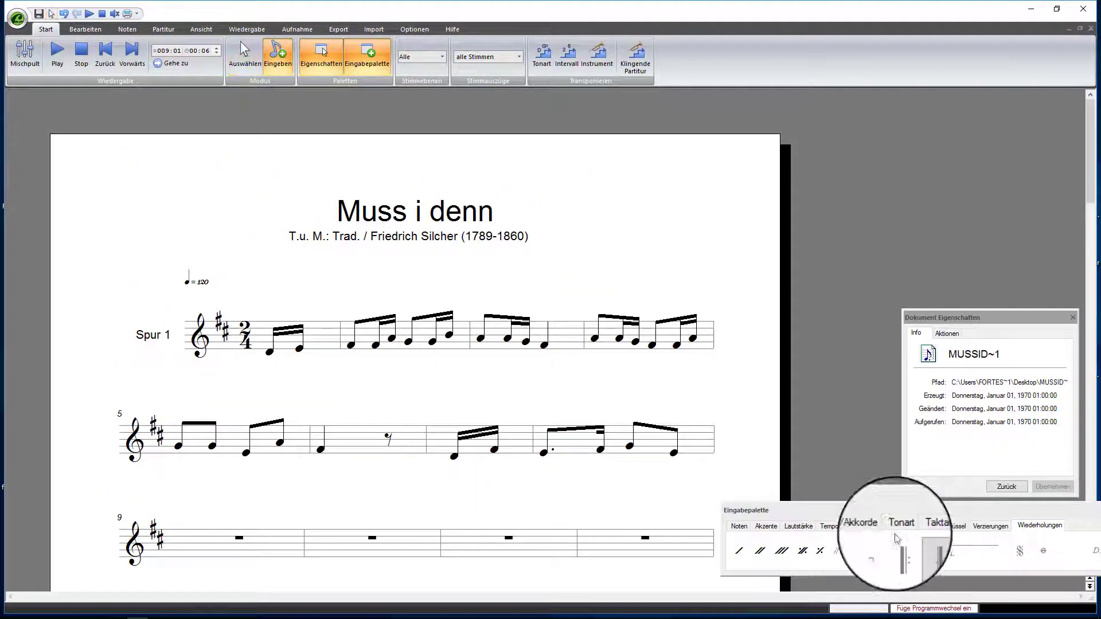